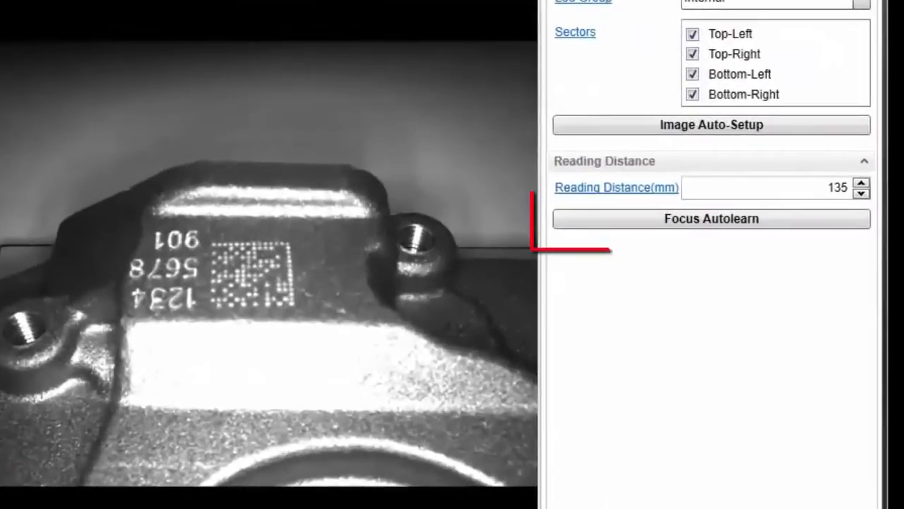
Run Focus Autolearn to calibrate the reading distance and apply the calibration result.
{"action": "left_click", "coordinate": [670, 222]}
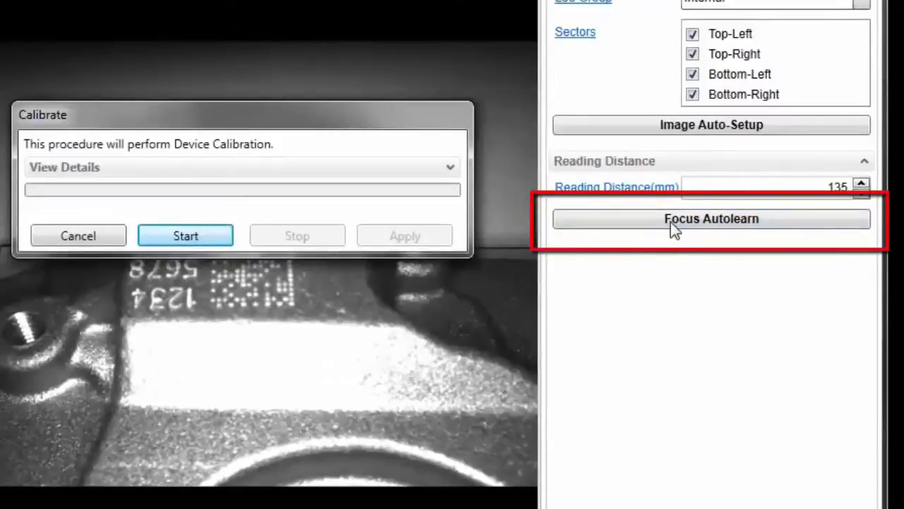
{"action": "key", "text": "Return"}
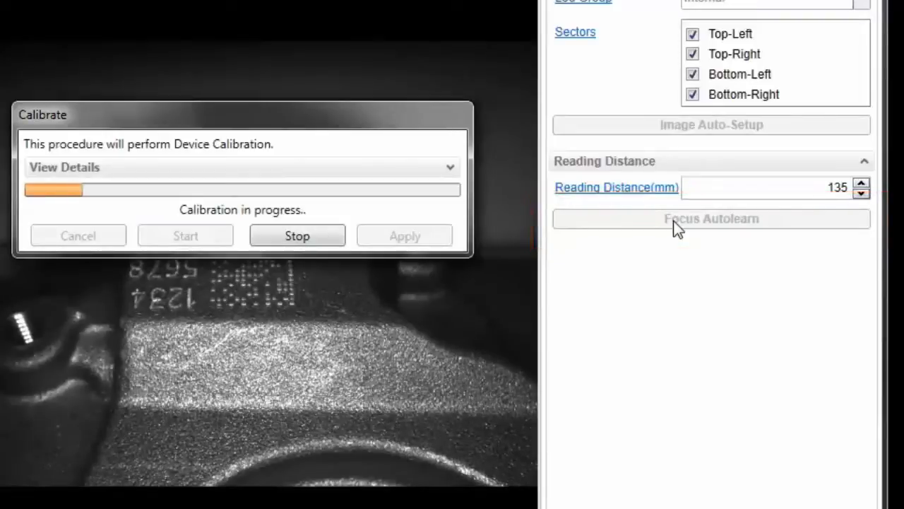
{"action": "left_click", "coordinate": [427, 326]}
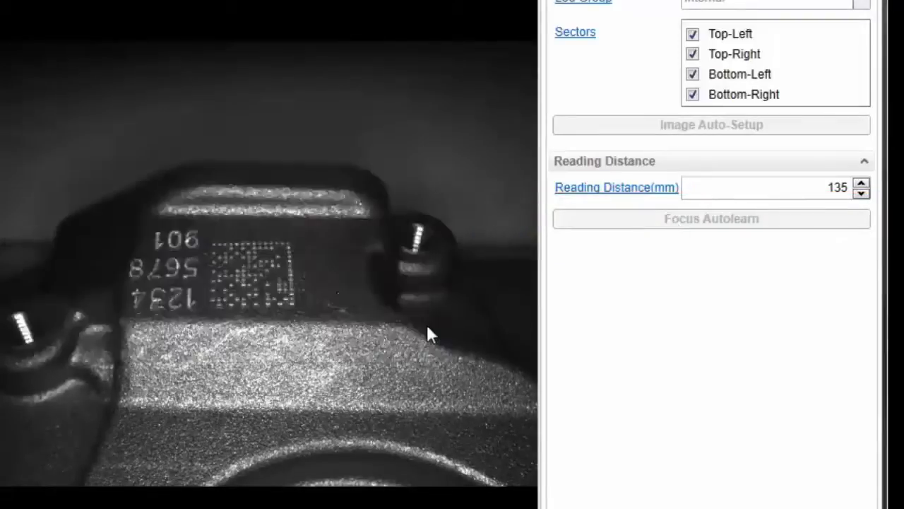
Run Image Auto-Setup with the Static tuning option and apply the tuned image parameters.
{"action": "left_click", "coordinate": [661, 126]}
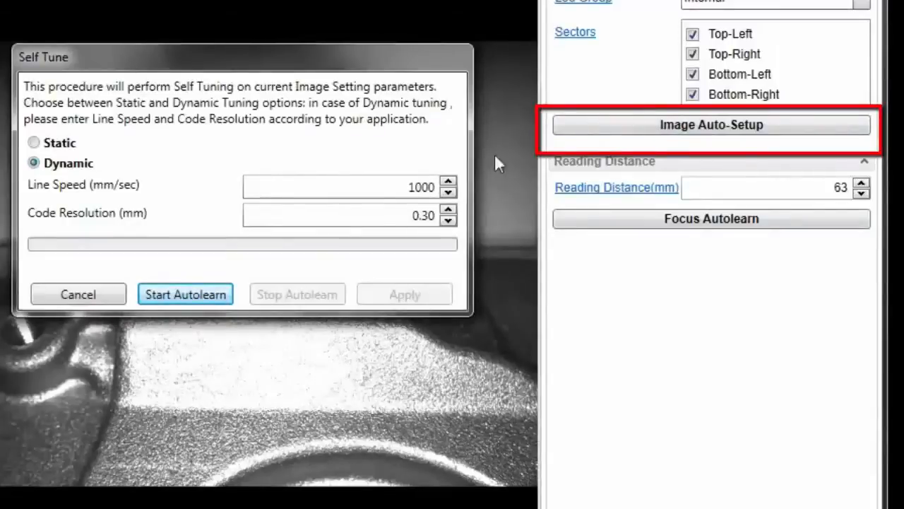
{"action": "left_click", "coordinate": [63, 145]}
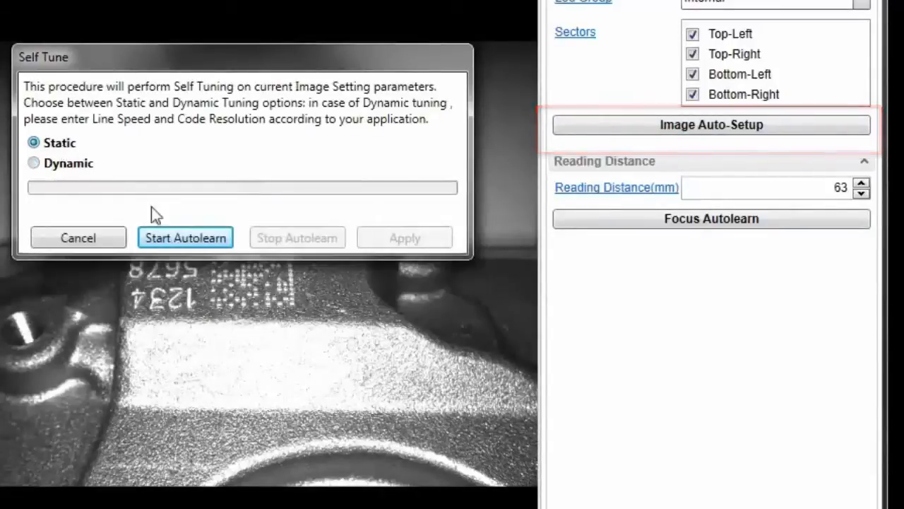
{"action": "left_click", "coordinate": [176, 238]}
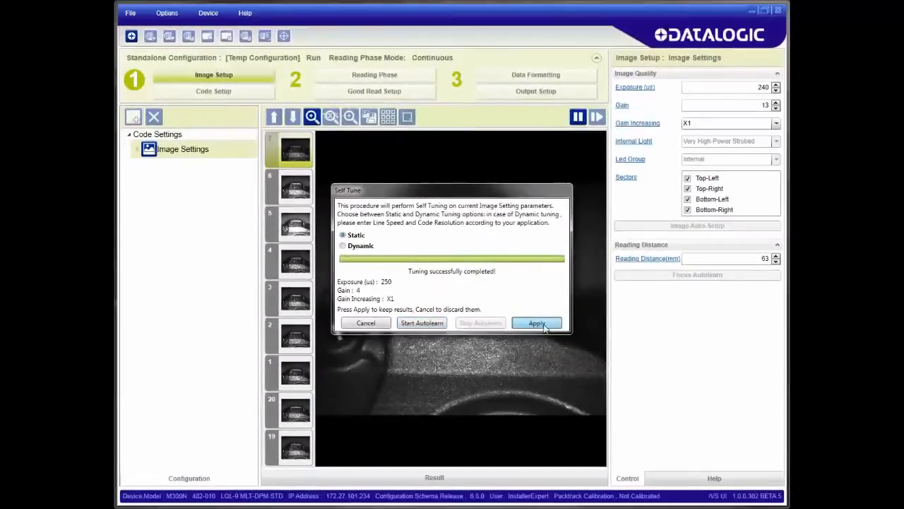
{"action": "left_click", "coordinate": [537, 323]}
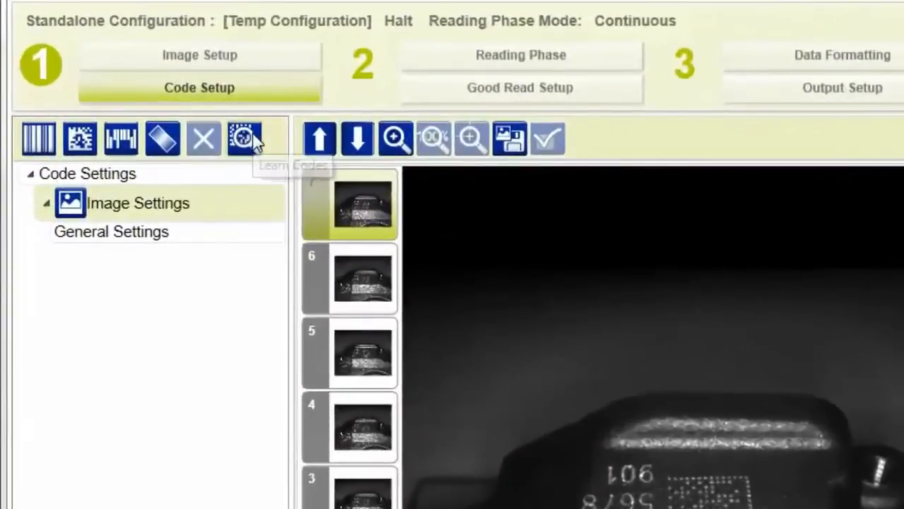
Run DPM Autolearn on the marked part, replace the current configuration with its result, and display the reading results.
{"action": "left_click", "coordinate": [255, 139]}
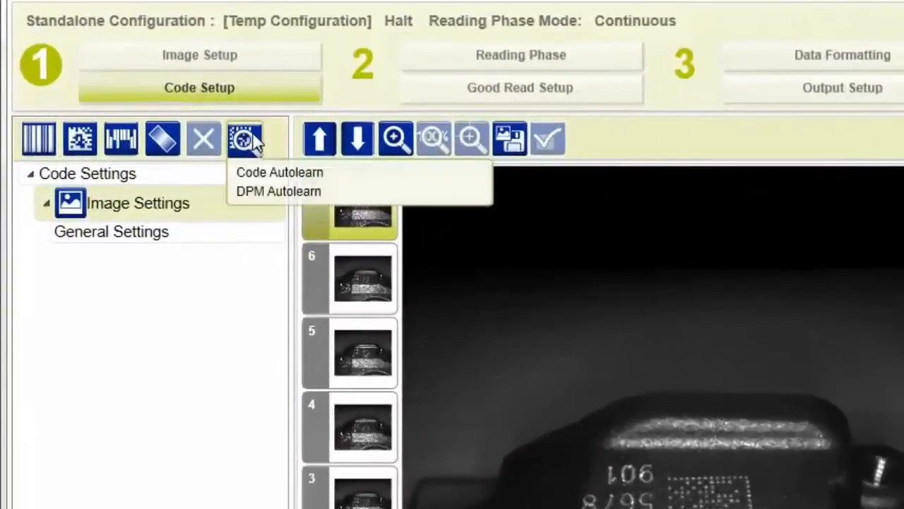
{"action": "left_click", "coordinate": [284, 190]}
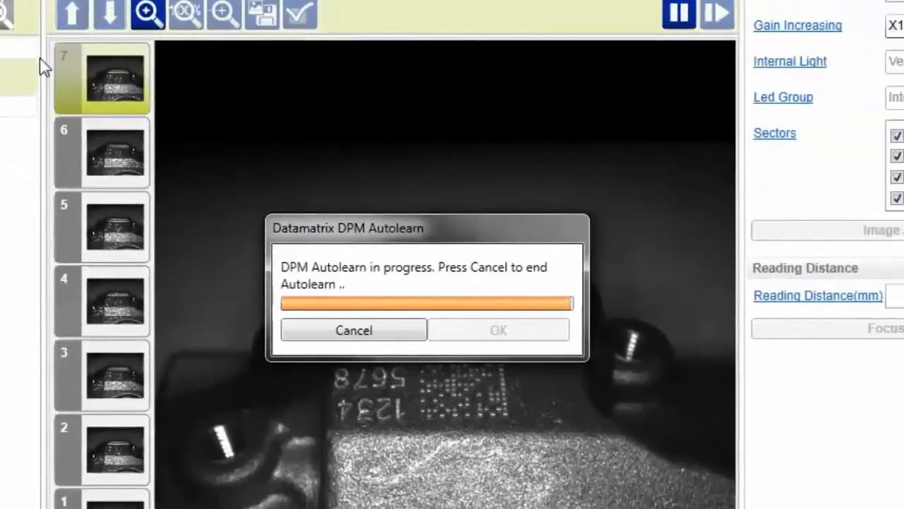
{"action": "left_click", "coordinate": [445, 365]}
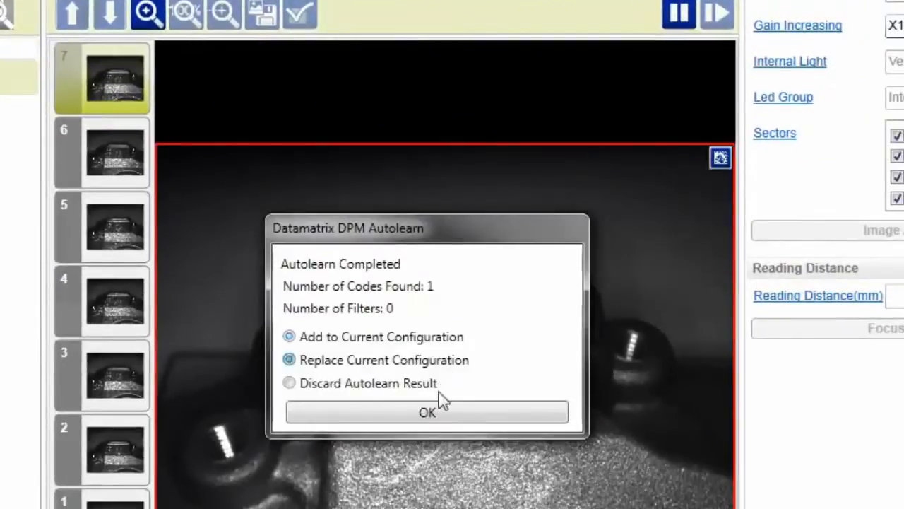
{"action": "left_click", "coordinate": [433, 404]}
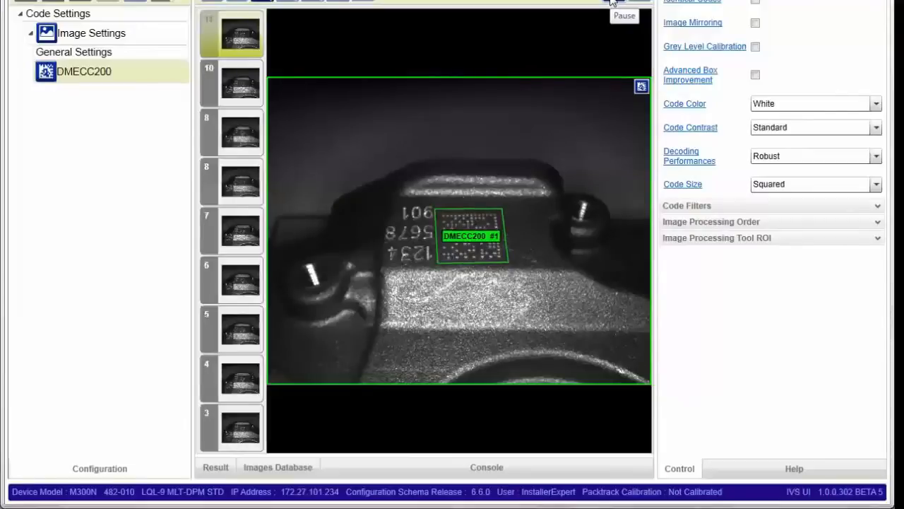
{"action": "left_click", "coordinate": [231, 472]}
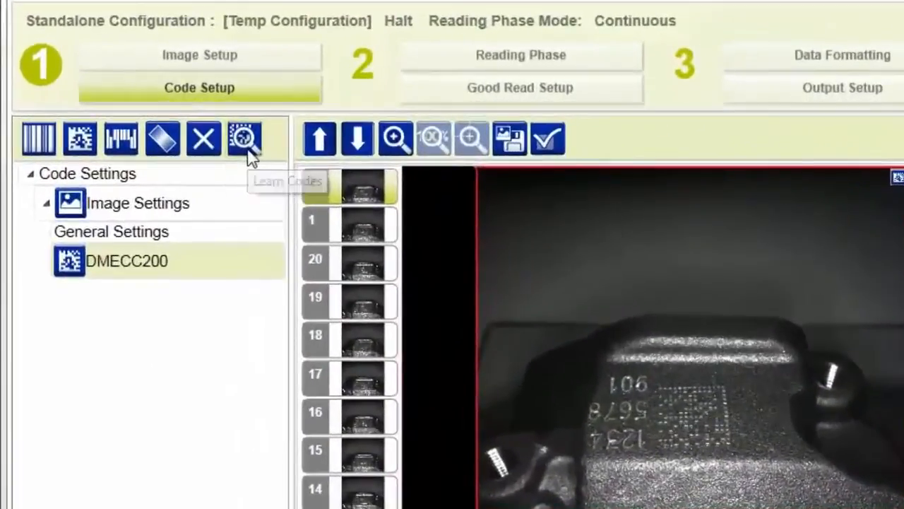
Run DPM Autolearn again for the Data Matrix code in the current image and confirm the autolearn result.
{"action": "left_click", "coordinate": [240, 126]}
{"action": "left_click", "coordinate": [257, 195]}
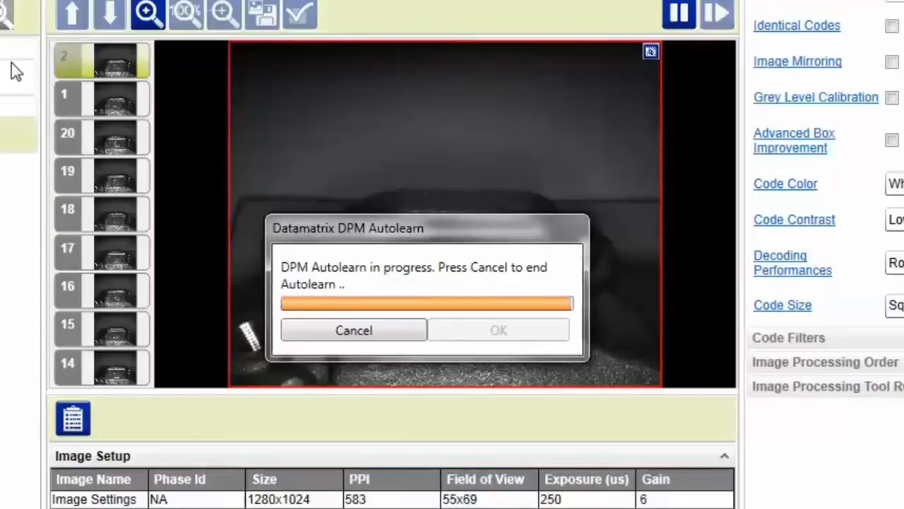
{"action": "left_click", "coordinate": [463, 340]}
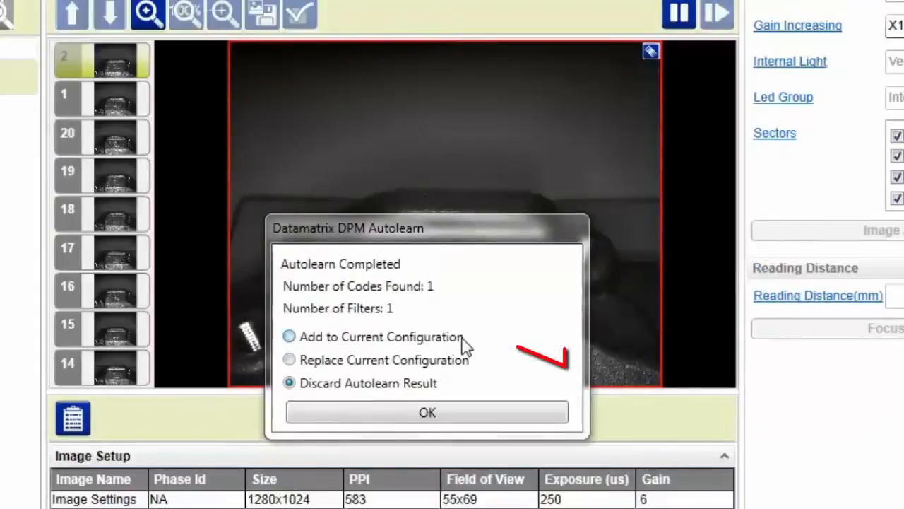
{"action": "left_click", "coordinate": [468, 416]}
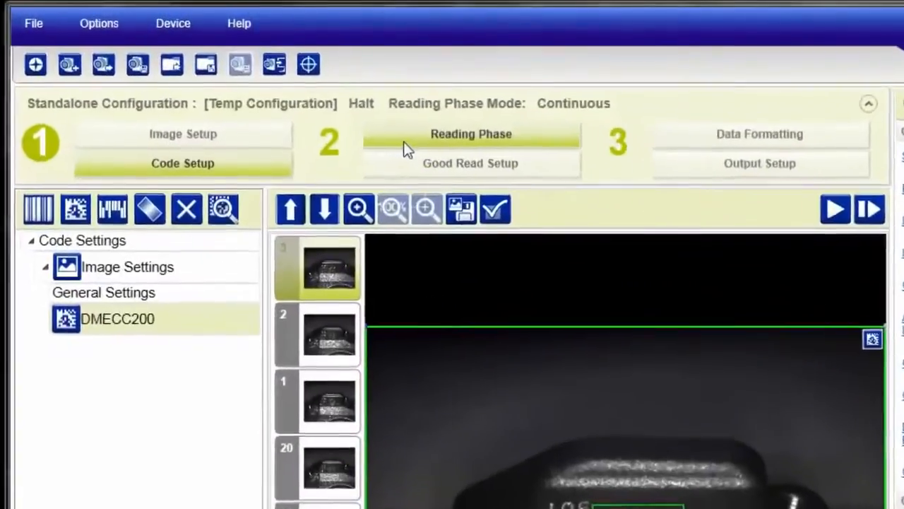
Open the Reading Phase setup and examine the trigger diagrams of the OneShot and Phase modes.
{"action": "left_click", "coordinate": [406, 142]}
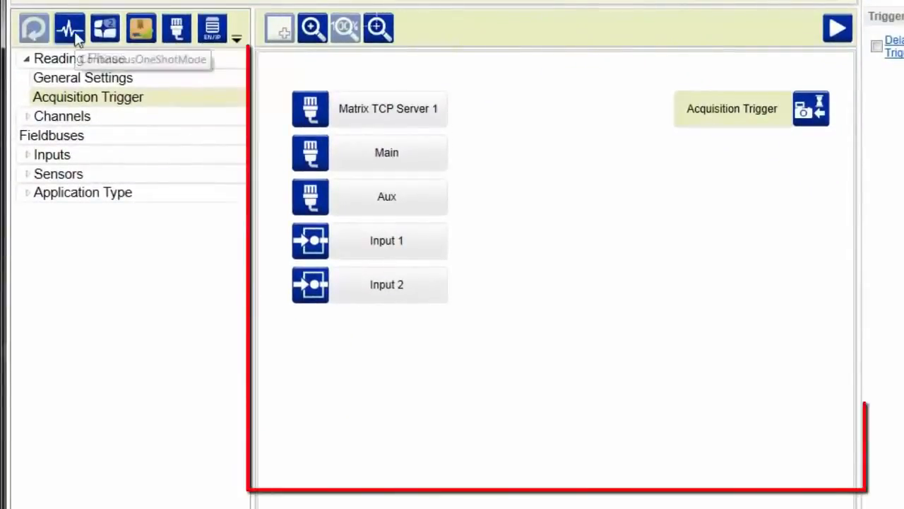
{"action": "left_click", "coordinate": [76, 35]}
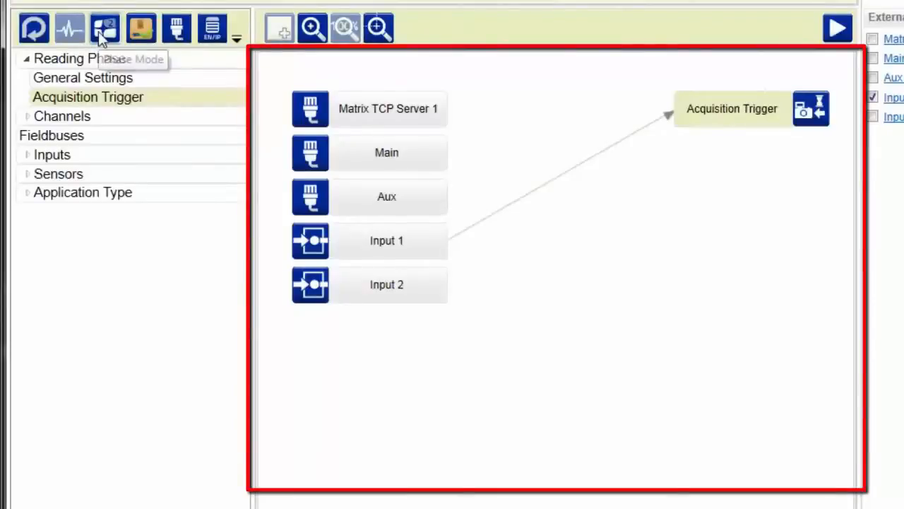
{"action": "left_click", "coordinate": [101, 37]}
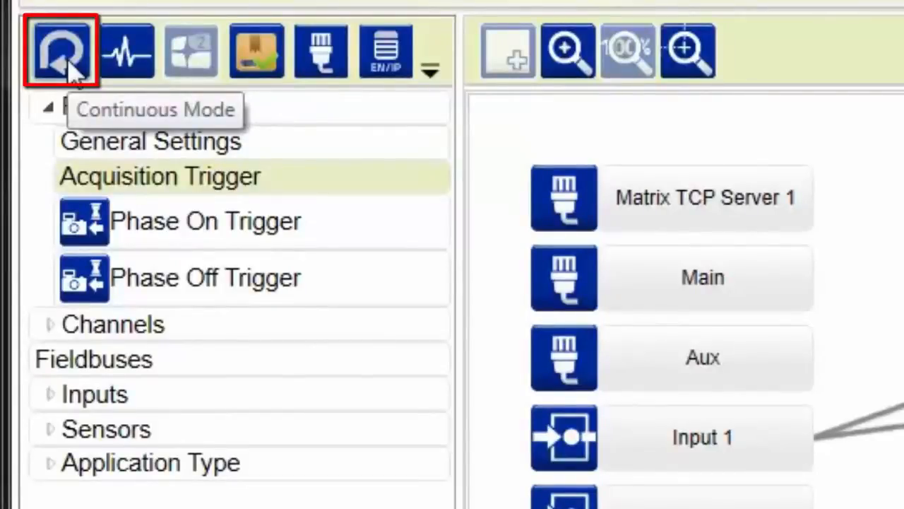
Switch the reading phase to Continuous Mode and set the acquisition trigger to Periodic with a period of 2 ms.
{"action": "left_click", "coordinate": [62, 53]}
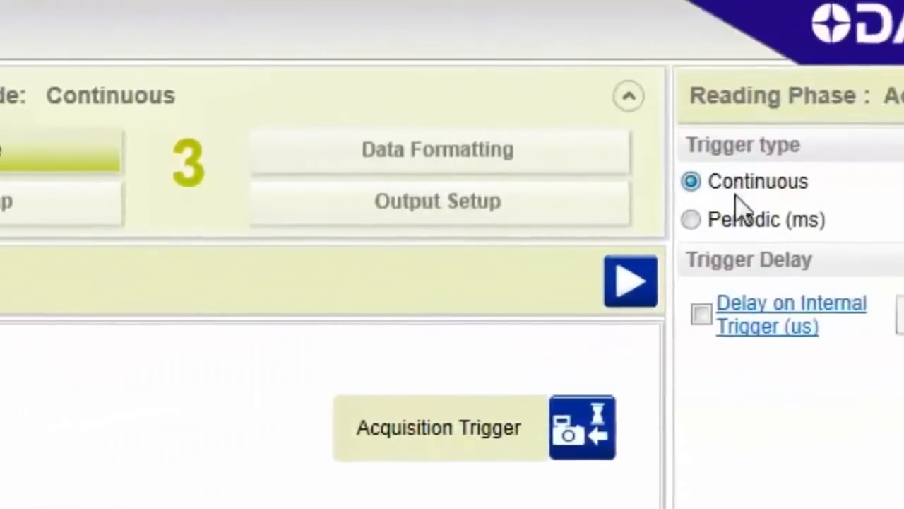
{"action": "left_click", "coordinate": [734, 218]}
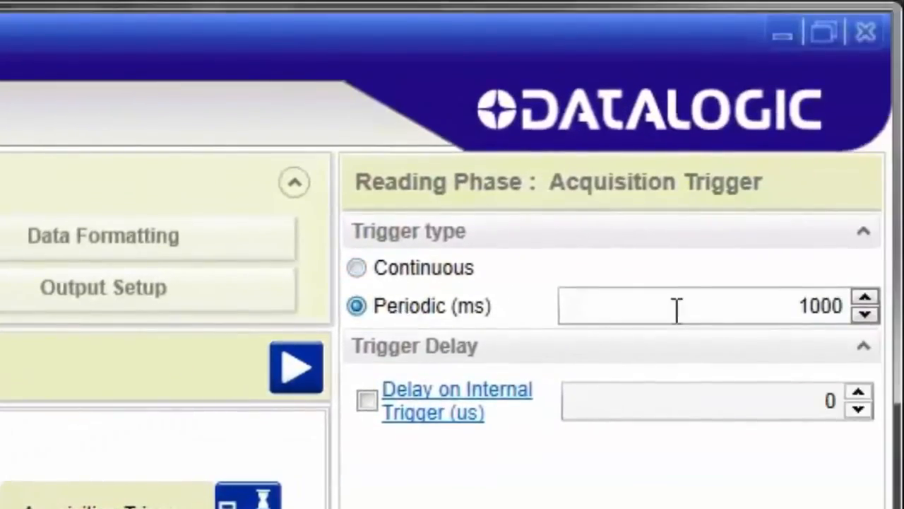
{"action": "double_click", "coordinate": [810, 304]}
{"action": "type", "text": "2"}
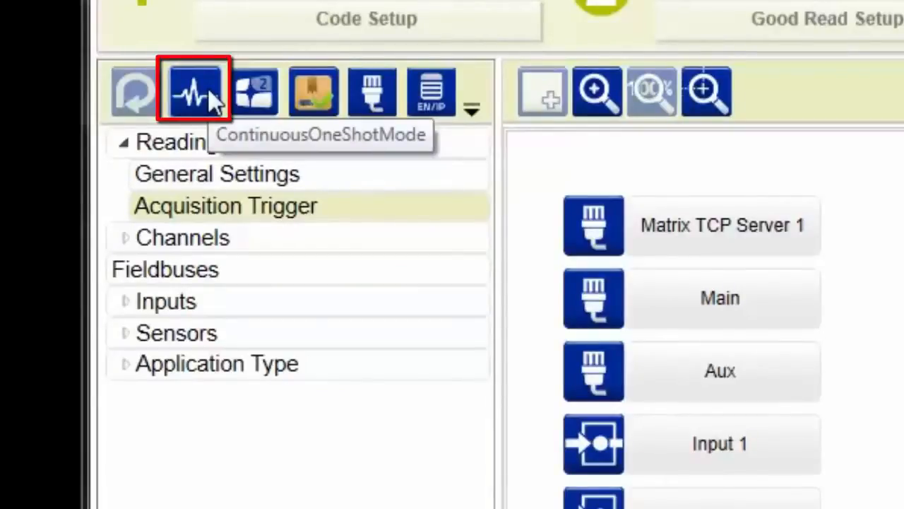
Switch the reading phase to OneShot mode and add Input 2 and Matrix TCP Server 1 as external trigger sources.
{"action": "left_click", "coordinate": [207, 89]}
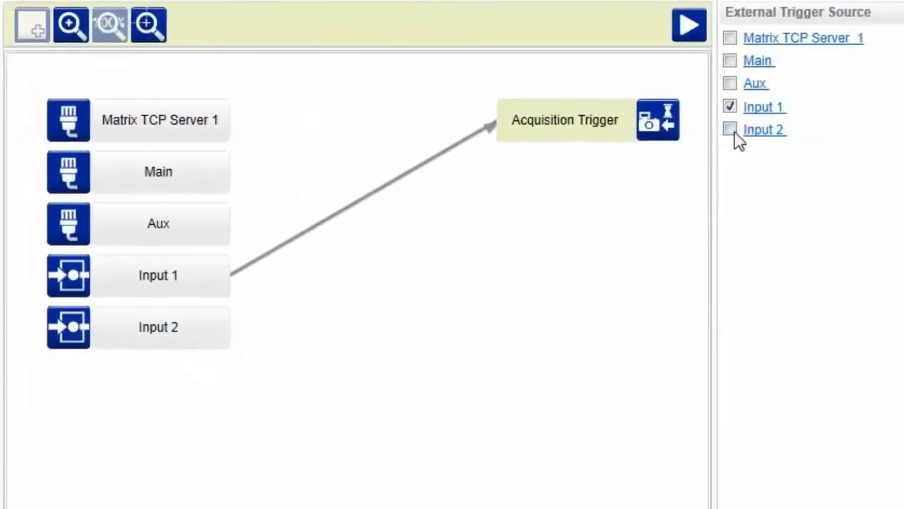
{"action": "left_click", "coordinate": [731, 130]}
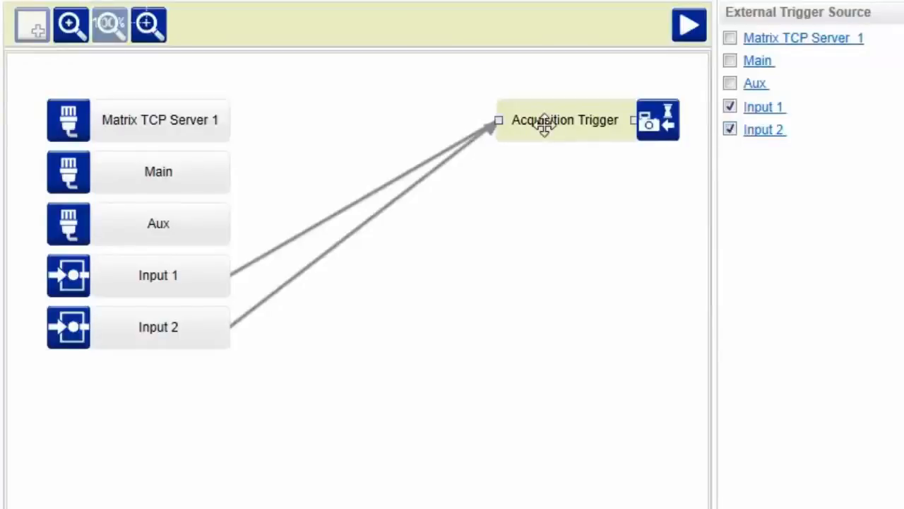
{"action": "left_click", "coordinate": [730, 40]}
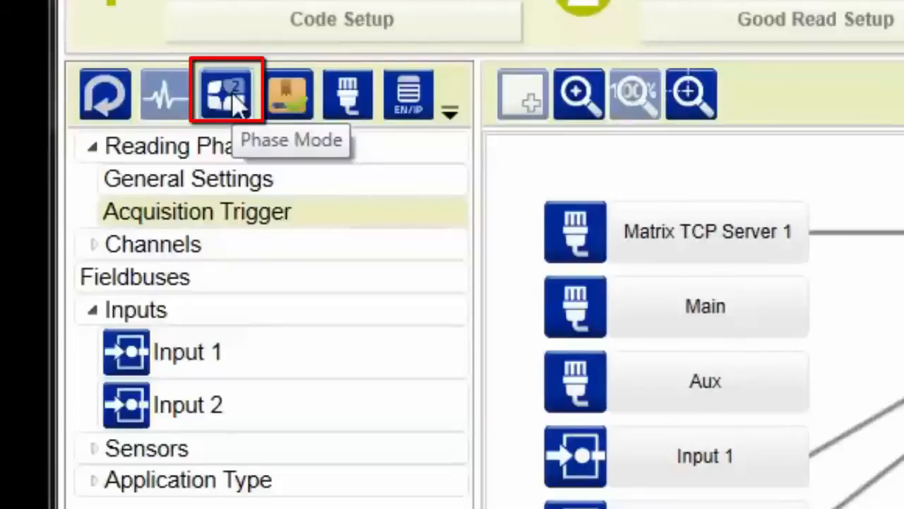
Switch the reading phase to Phase Mode, then open its general settings and the Send Data When options.
{"action": "left_click", "coordinate": [227, 95]}
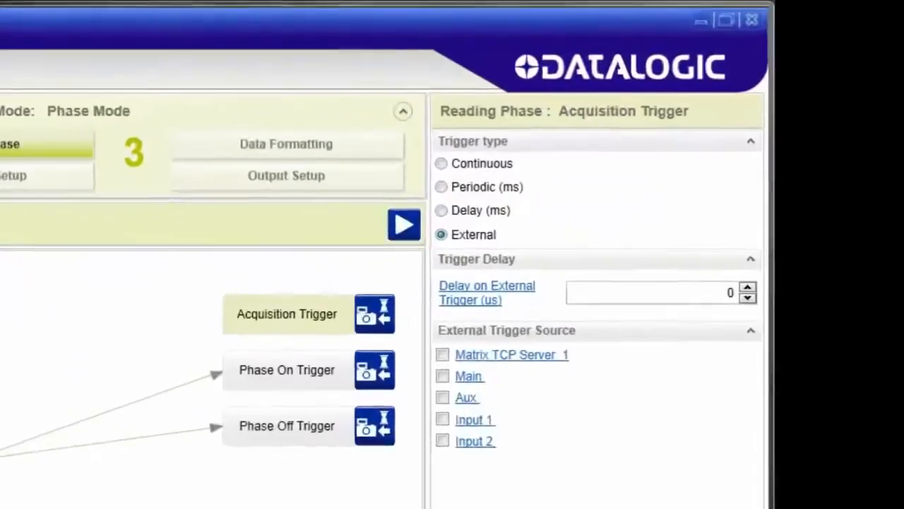
{"action": "left_click", "coordinate": [261, 153]}
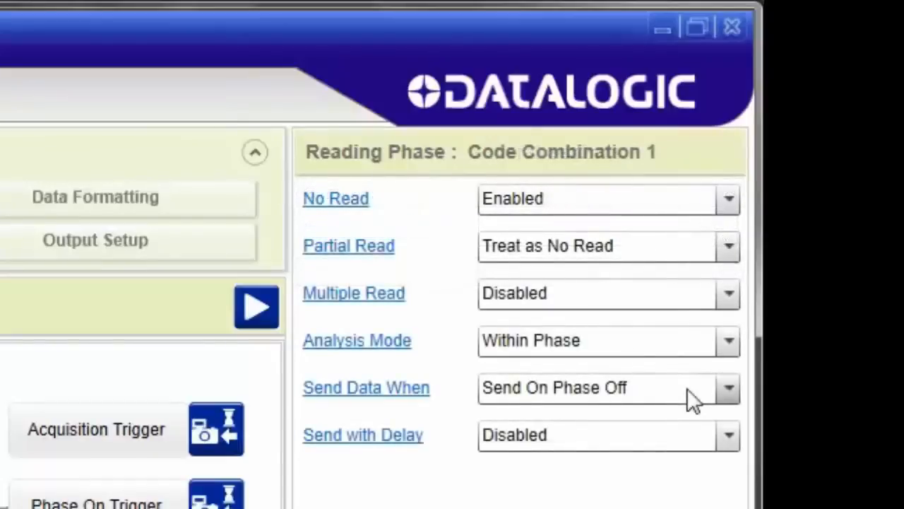
{"action": "left_click", "coordinate": [687, 388]}
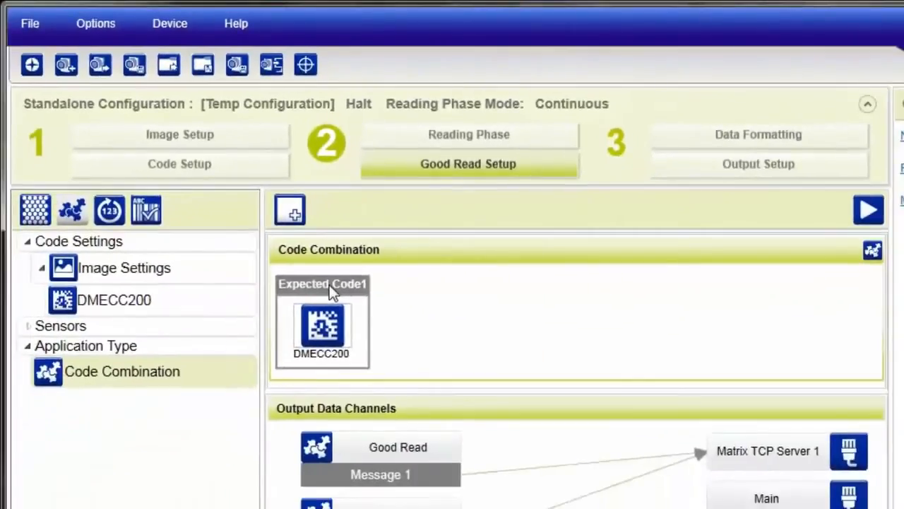
Add three more expected codes to the Code Combination and assign DMECC200 to Expected Code2, Expected Code3 and Expected Code4.
{"action": "left_click", "coordinate": [290, 210]}
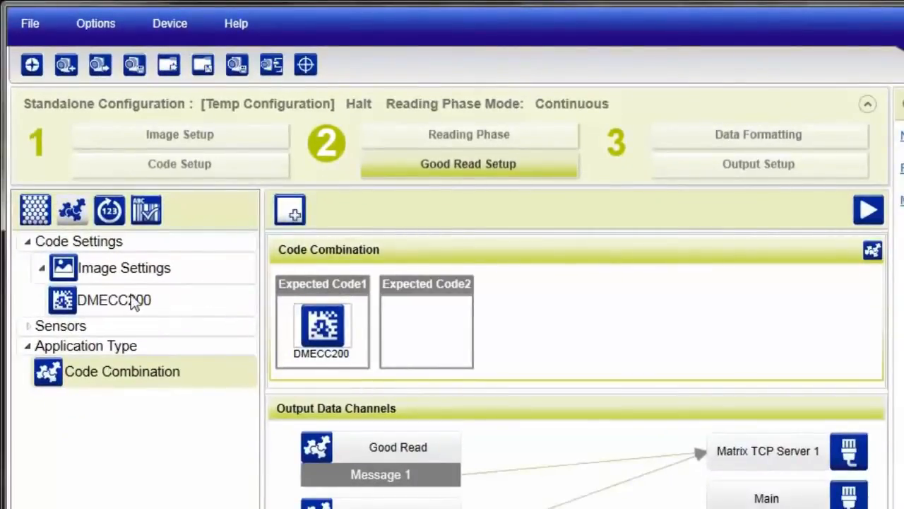
{"action": "left_click_drag", "start_coordinate": [134, 302], "coordinate": [422, 353]}
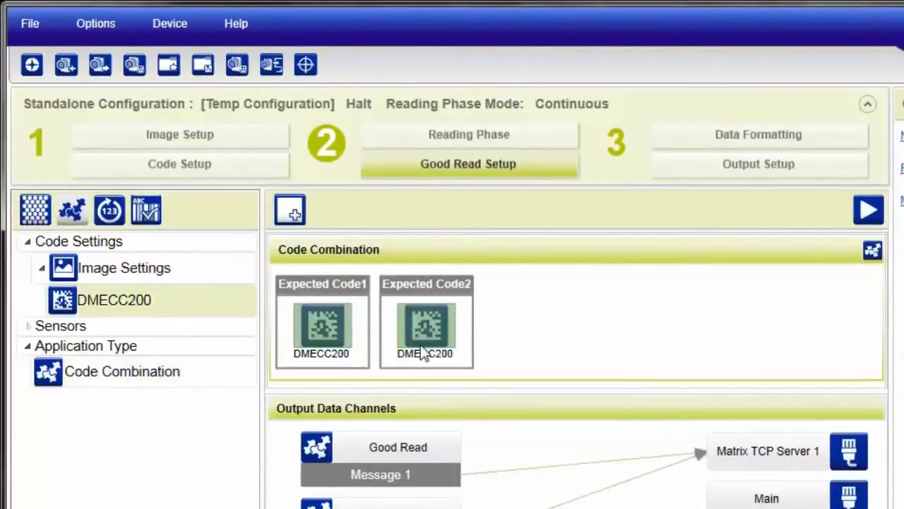
{"action": "left_click", "coordinate": [290, 210]}
{"action": "left_click", "coordinate": [290, 210]}
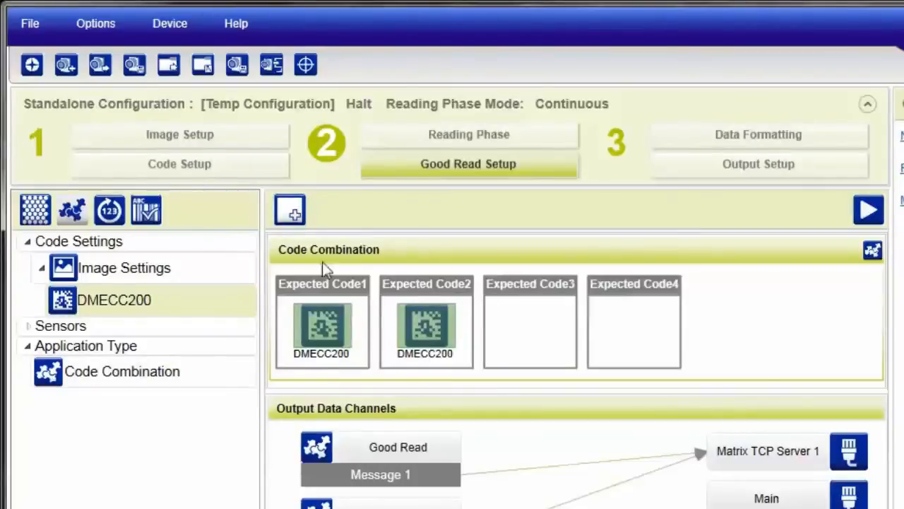
{"action": "left_click_drag", "start_coordinate": [195, 303], "coordinate": [516, 325]}
{"action": "left_click_drag", "start_coordinate": [134, 319], "coordinate": [591, 359]}
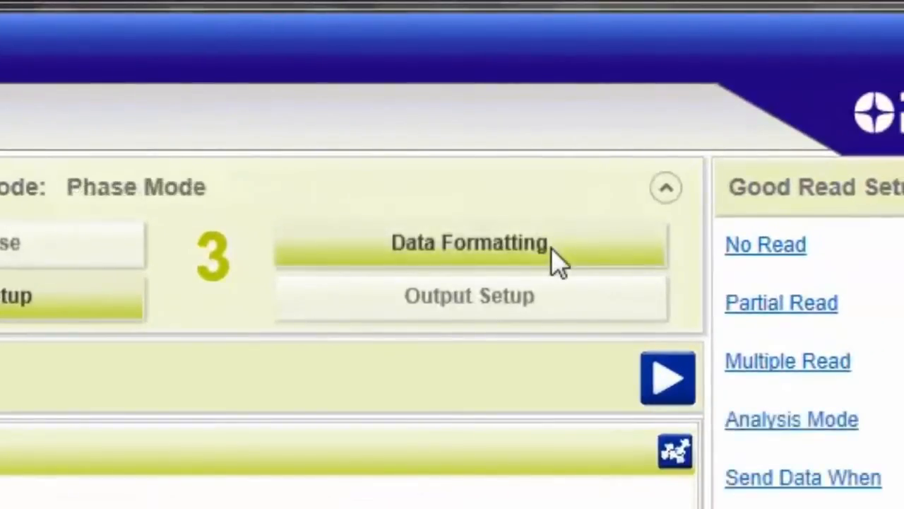
In Data Formatting, set the custom string of the No Read message to NO READ.
{"action": "left_click", "coordinate": [553, 249]}
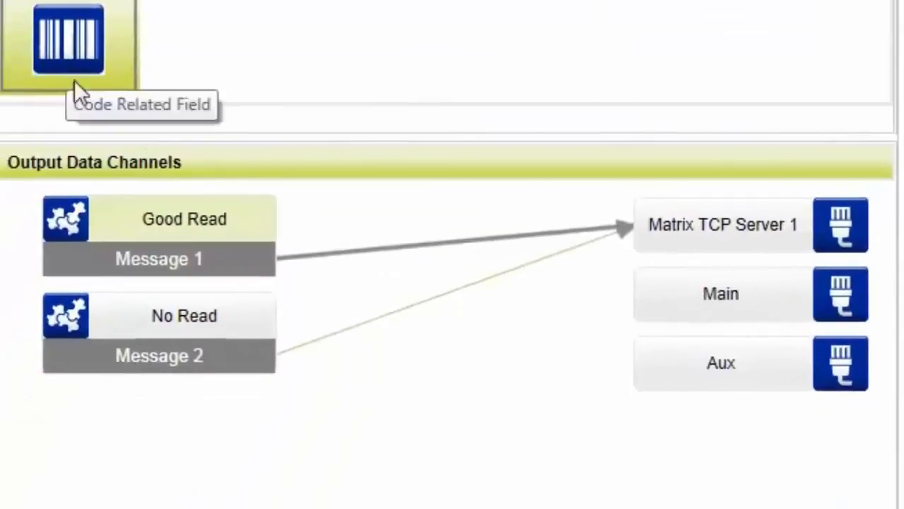
{"action": "left_click", "coordinate": [115, 316]}
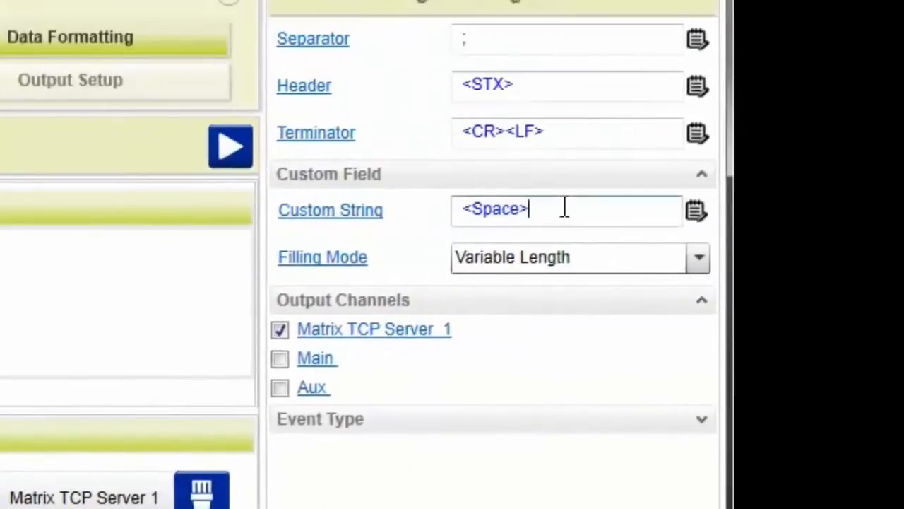
{"action": "left_click_drag", "start_coordinate": [565, 209], "coordinate": [436, 219]}
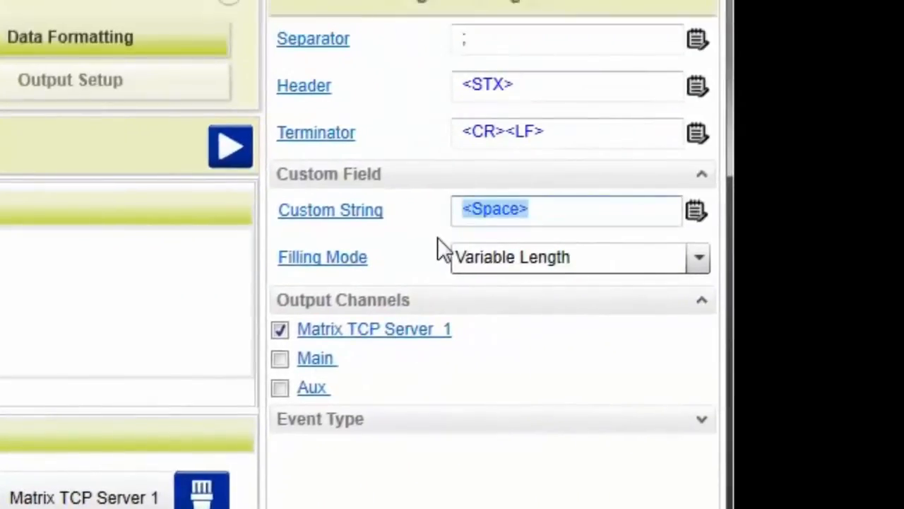
{"action": "type", "text": "NO READ"}
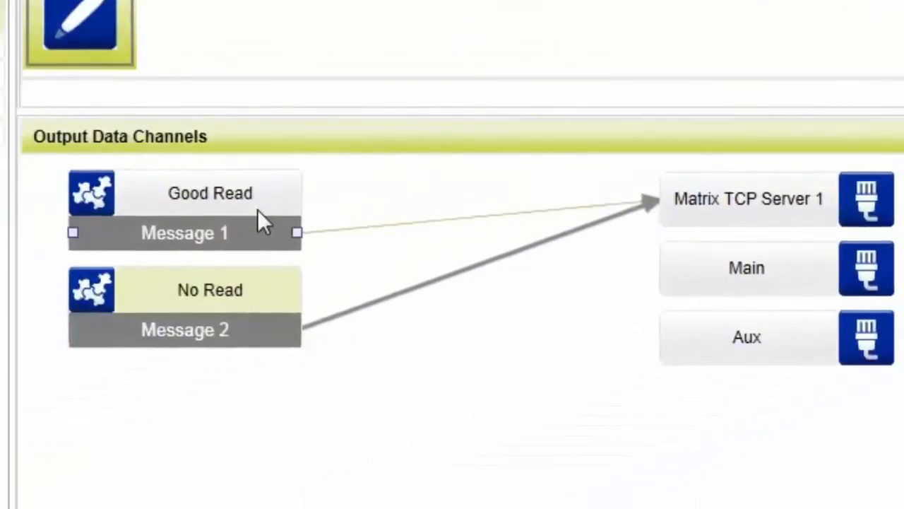
In the Good Read message, insert a custom field with the string "DATA: " before Expected Code 1 and run the reader with the console open.
{"action": "left_click", "coordinate": [258, 210]}
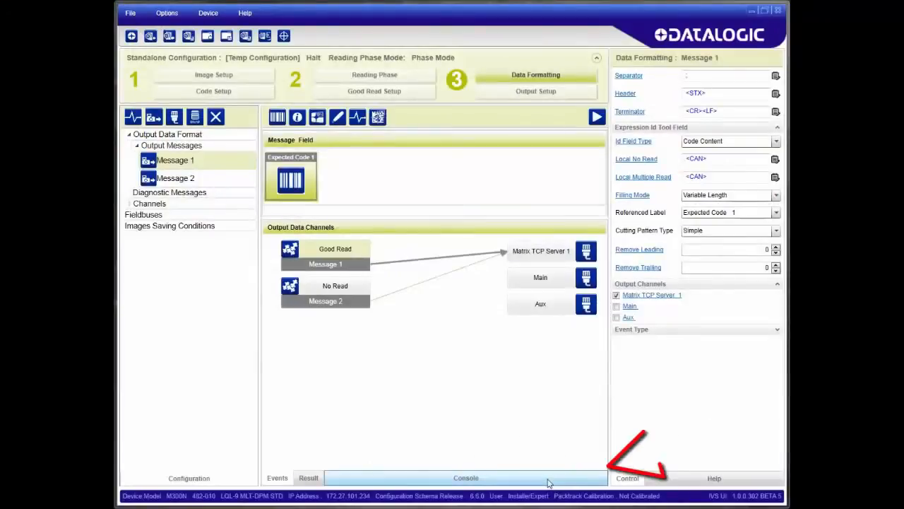
{"action": "left_click", "coordinate": [547, 480]}
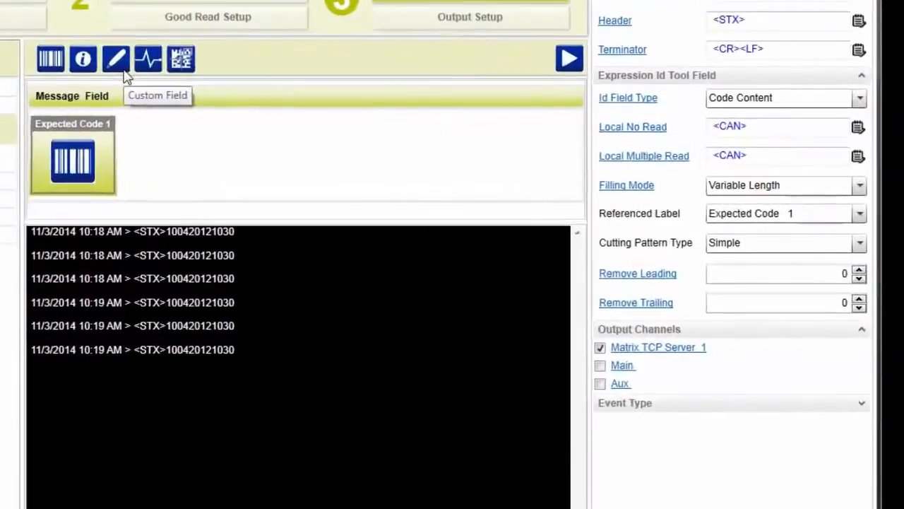
{"action": "left_click", "coordinate": [118, 59]}
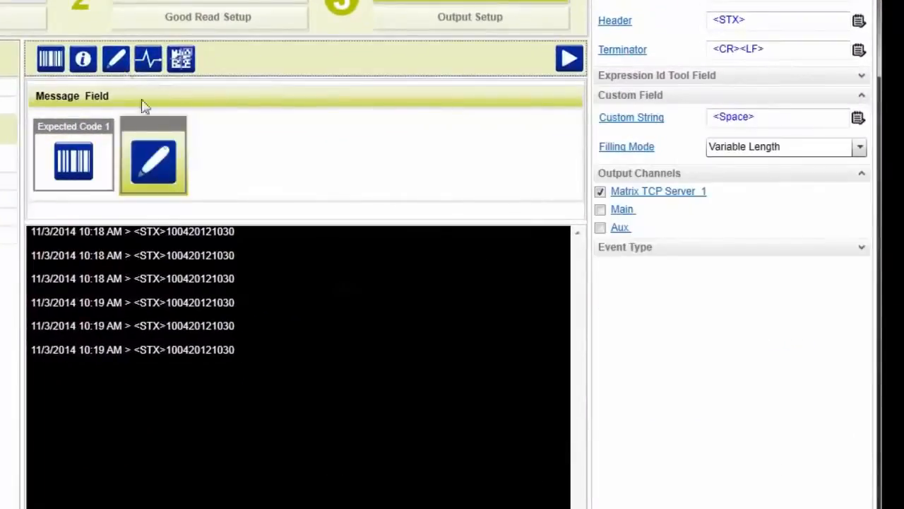
{"action": "left_click_drag", "start_coordinate": [32, 151], "coordinate": [33, 156]}
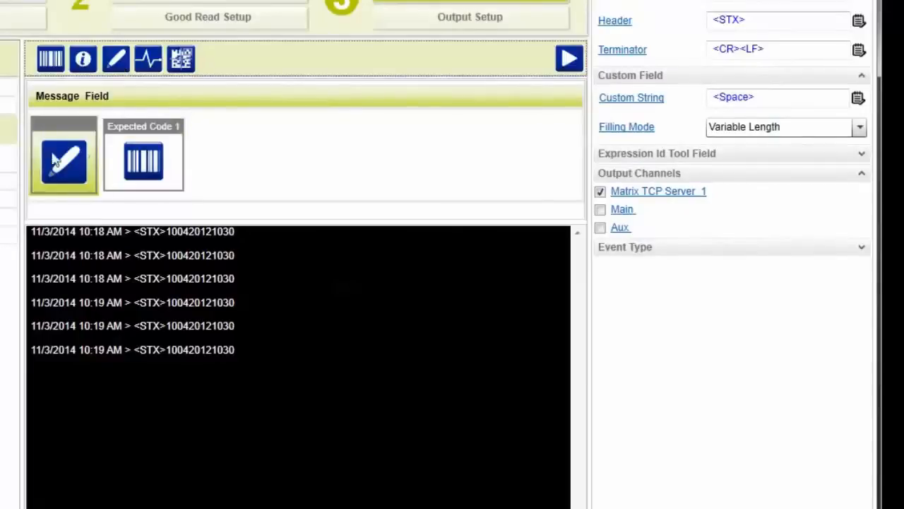
{"action": "left_click_drag", "start_coordinate": [757, 98], "coordinate": [703, 104]}
{"action": "type", "text": "DATA:"}
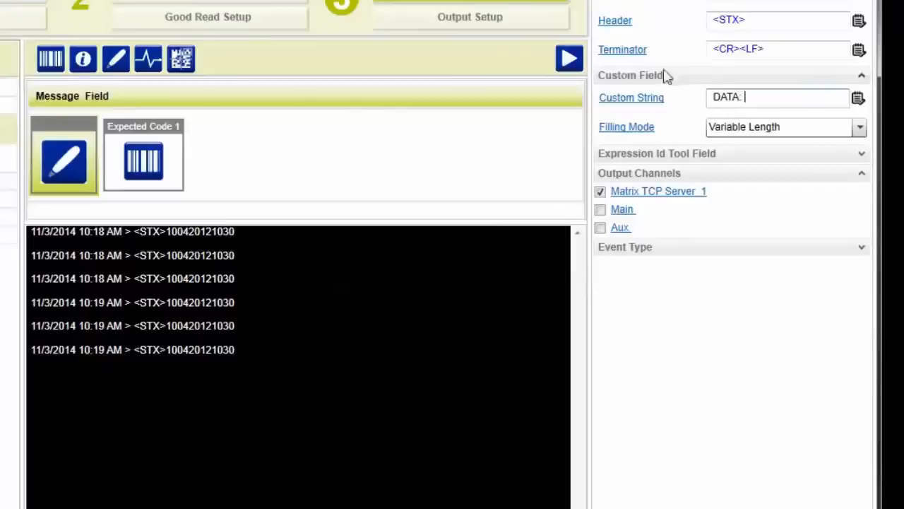
{"action": "left_click", "coordinate": [569, 59]}
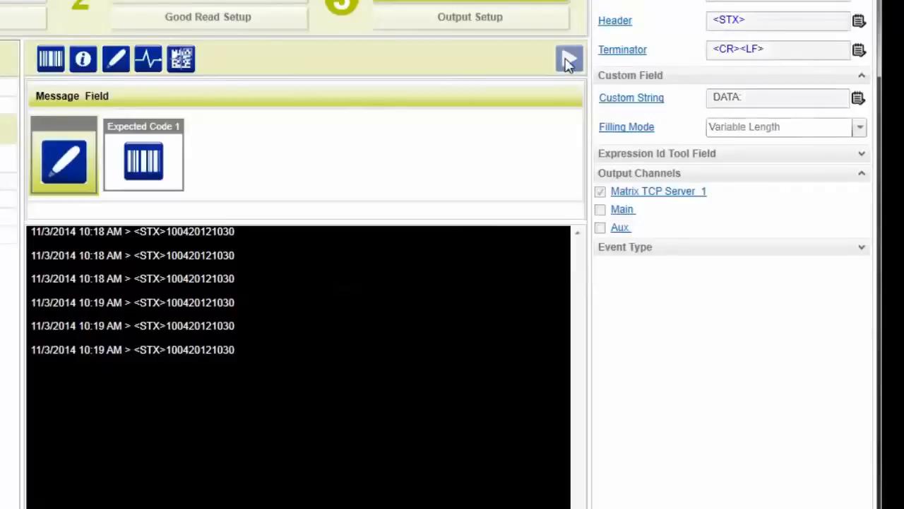
Append another custom field and a code related field to Message 1, setting the code field's Id Field Type to Number of Characters.
{"action": "left_click", "coordinate": [117, 59]}
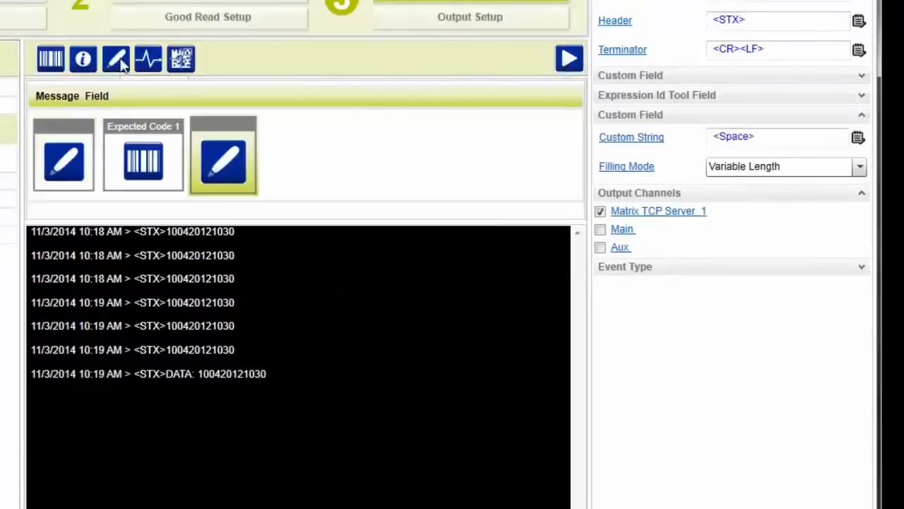
{"action": "left_click", "coordinate": [60, 62]}
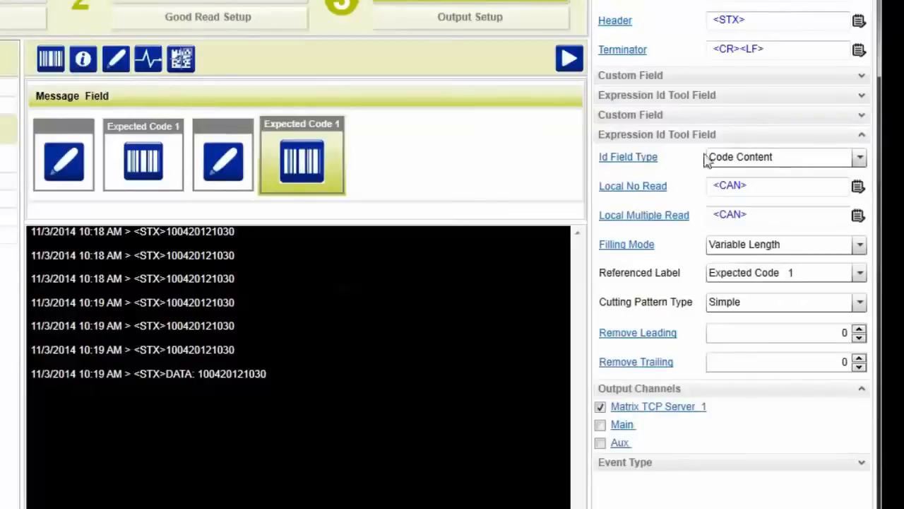
{"action": "left_click", "coordinate": [742, 158]}
{"action": "left_click", "coordinate": [791, 191]}
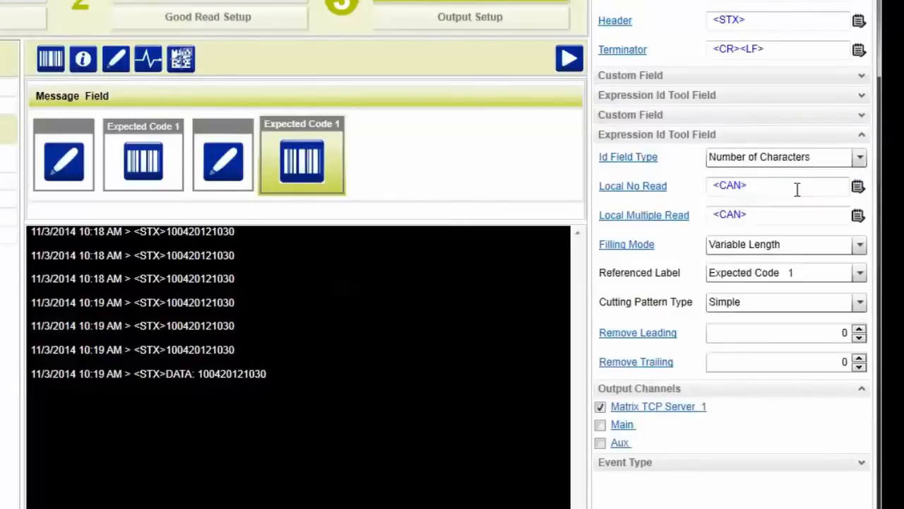
Set the second custom field's string to "- Code Len: ", run the reader to test the output, and pause it.
{"action": "left_click", "coordinate": [238, 176]}
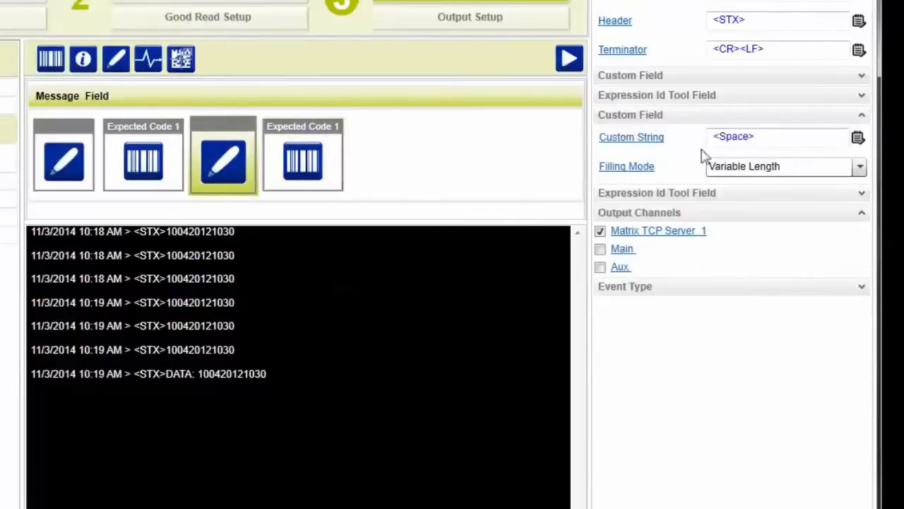
{"action": "left_click", "coordinate": [712, 139]}
{"action": "type", "text": "- Code Len:"}
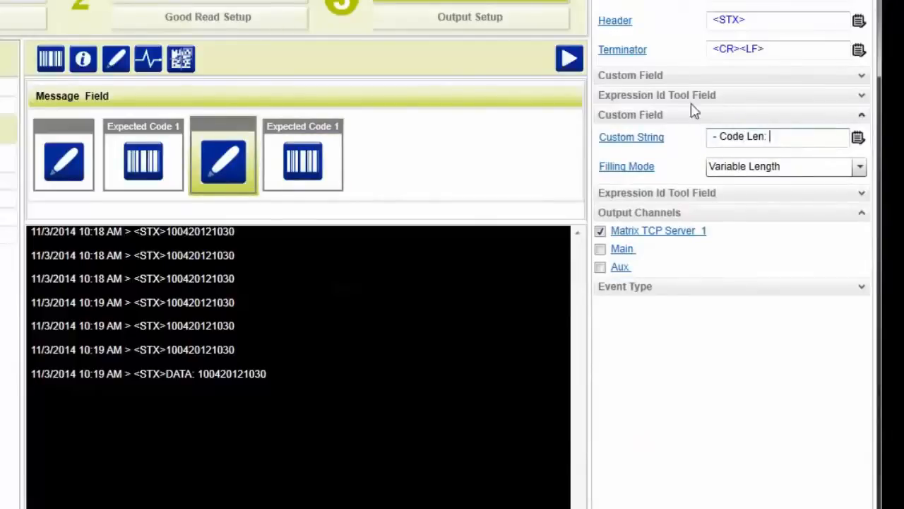
{"action": "left_click", "coordinate": [570, 59]}
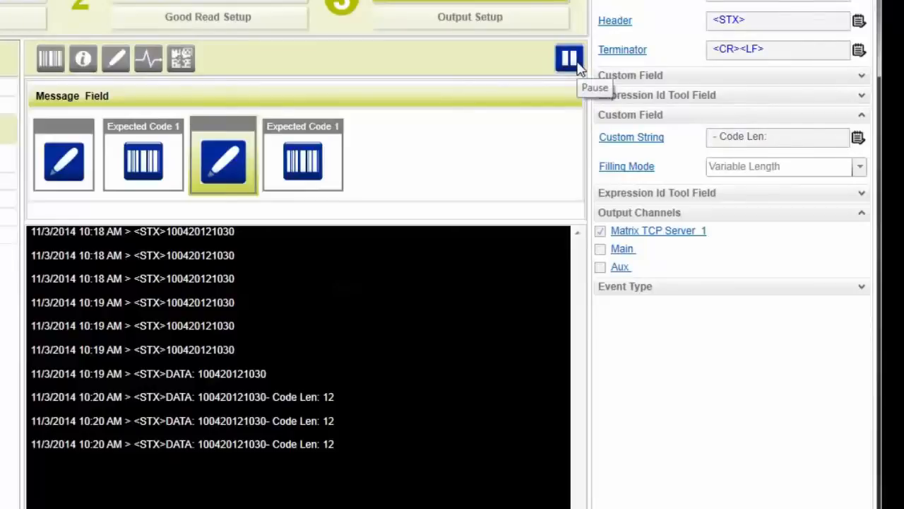
{"action": "left_click", "coordinate": [571, 59]}
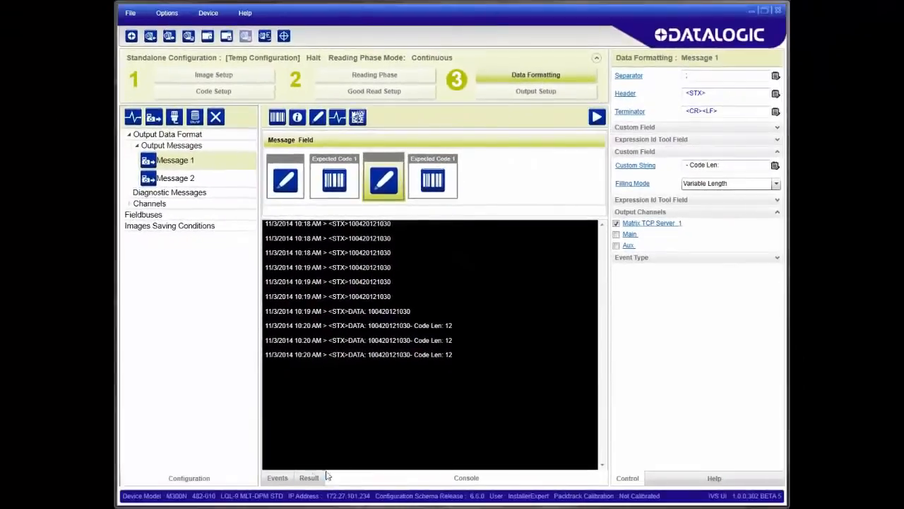
In the output data channels, route the Good Read message to Main instead of Matrix TCP Server 1.
{"action": "left_click", "coordinate": [277, 478]}
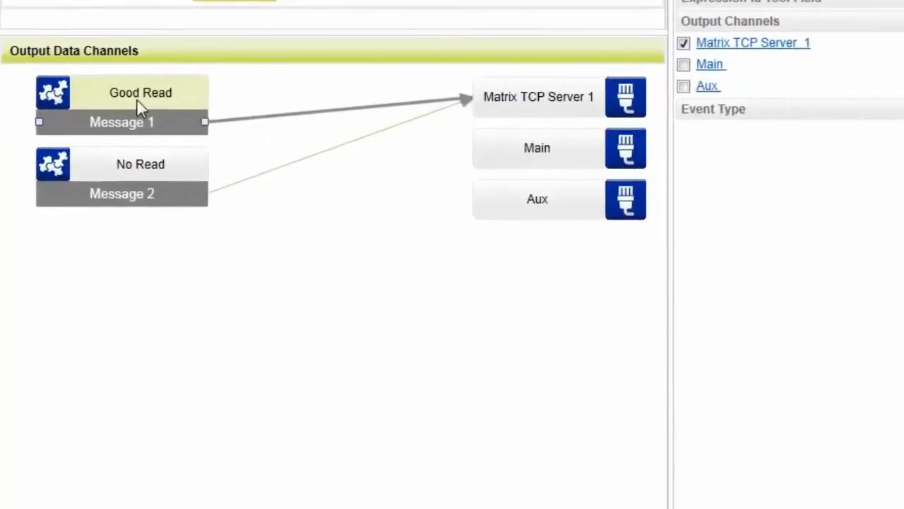
{"action": "left_click", "coordinate": [510, 147]}
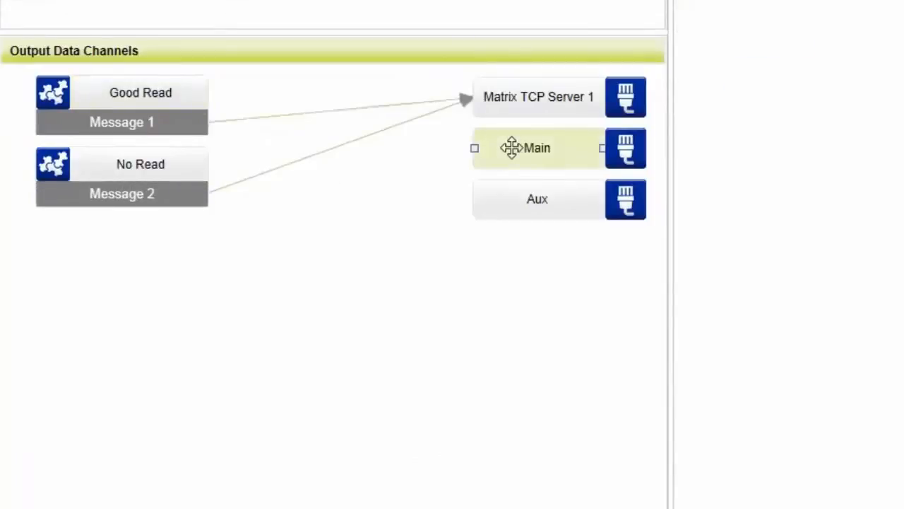
{"action": "left_click", "coordinate": [504, 188]}
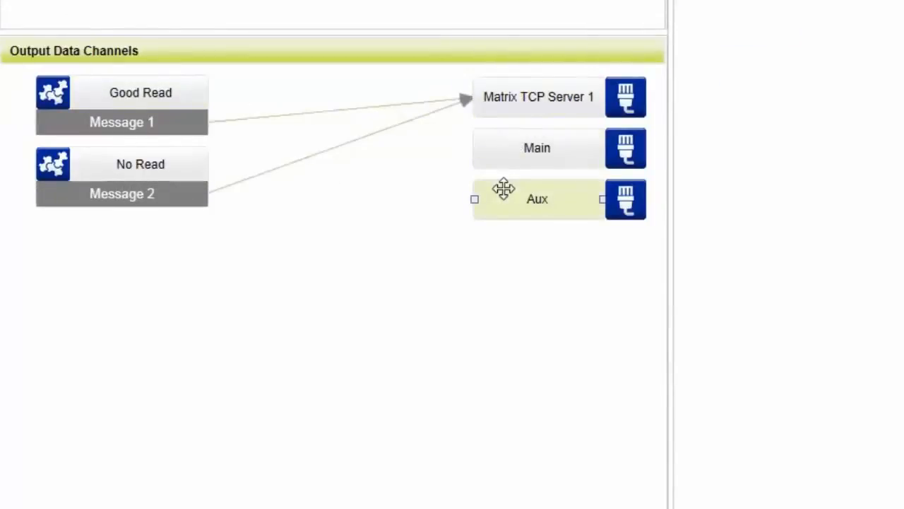
{"action": "left_click", "coordinate": [190, 120]}
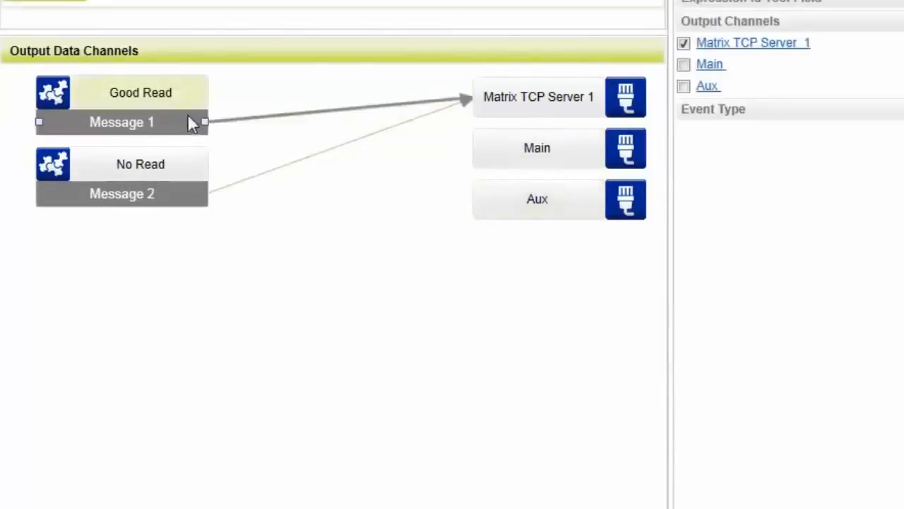
{"action": "left_click", "coordinate": [683, 65]}
{"action": "left_click", "coordinate": [683, 44]}
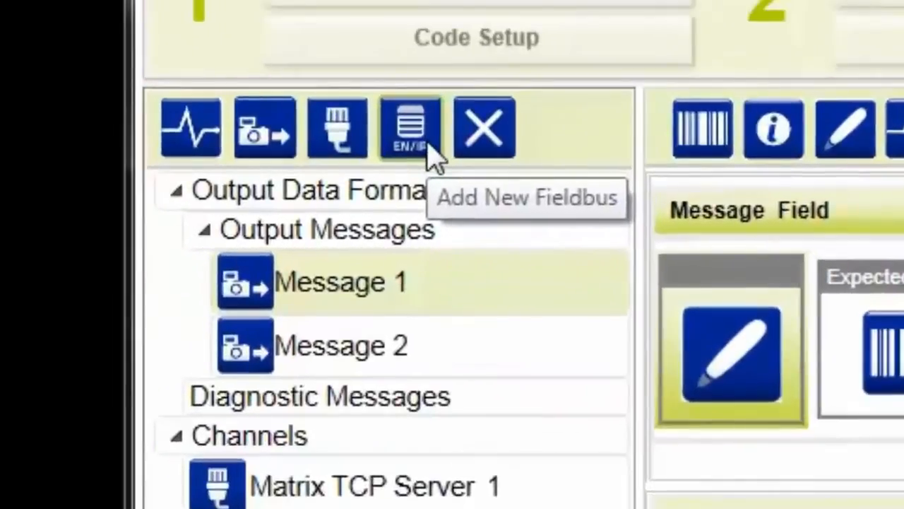
Add a Profinet-IO fieldbus, output both the Good Read and No Read messages to it, and bring up the console.
{"action": "left_click", "coordinate": [430, 157]}
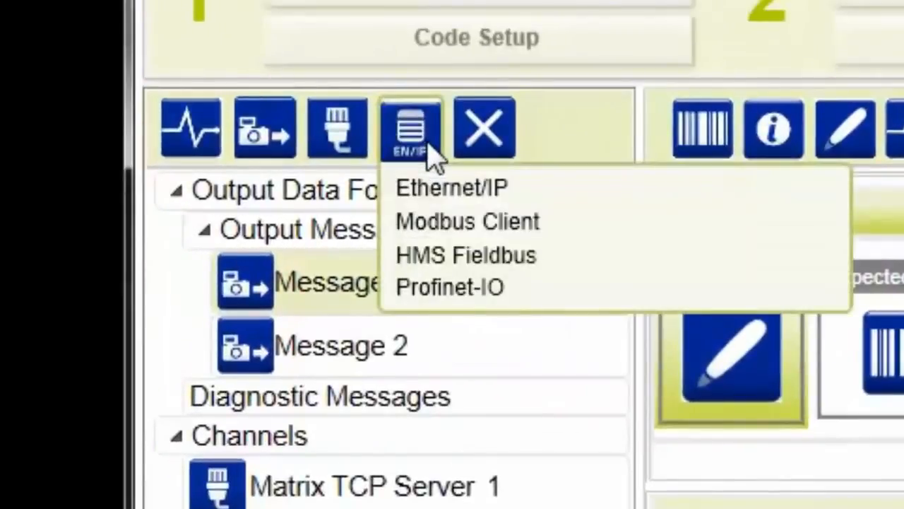
{"action": "left_click", "coordinate": [441, 300]}
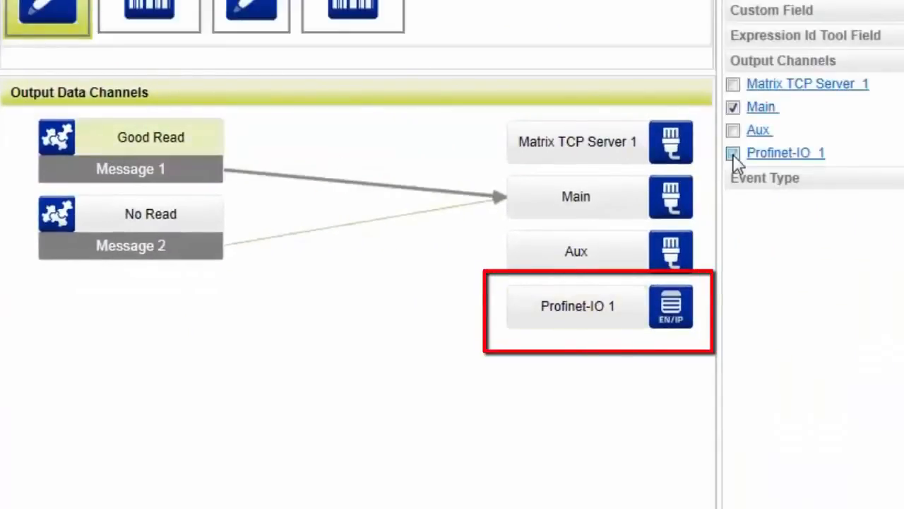
{"action": "left_click", "coordinate": [734, 154]}
{"action": "left_click", "coordinate": [176, 222]}
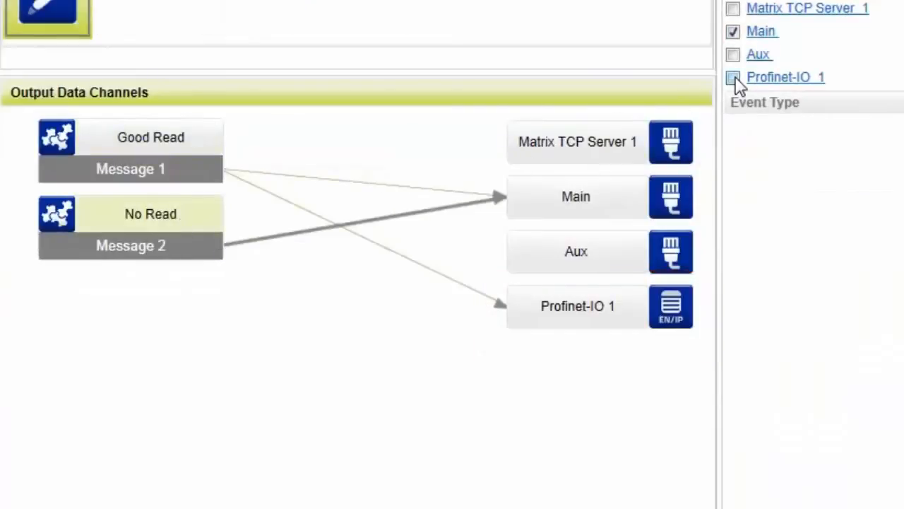
{"action": "left_click", "coordinate": [733, 78]}
{"action": "left_click", "coordinate": [635, 307]}
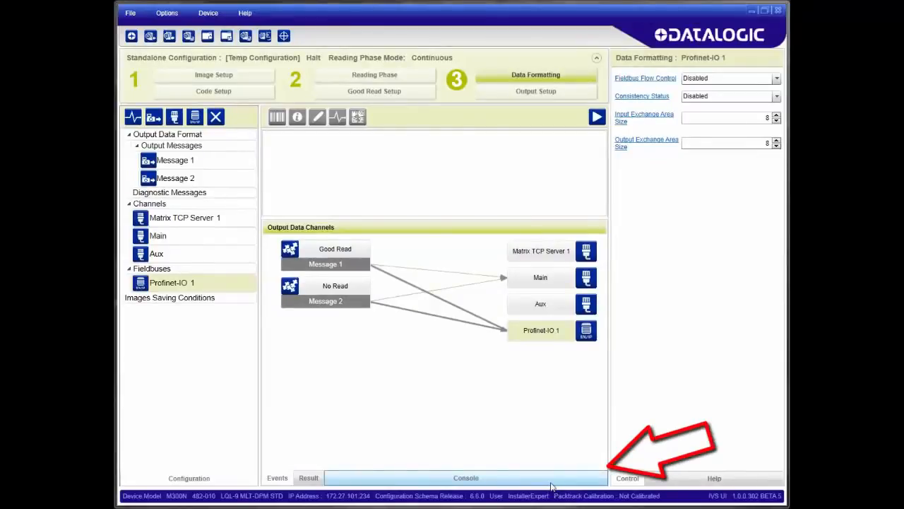
{"action": "left_click", "coordinate": [551, 478]}
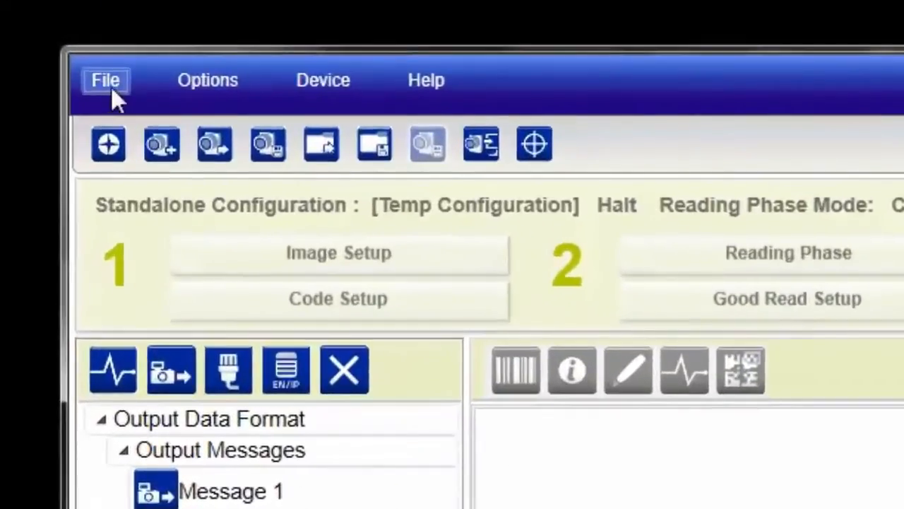
Save the configuration on the device and set it as the startup configuration.
{"action": "left_click", "coordinate": [132, 15]}
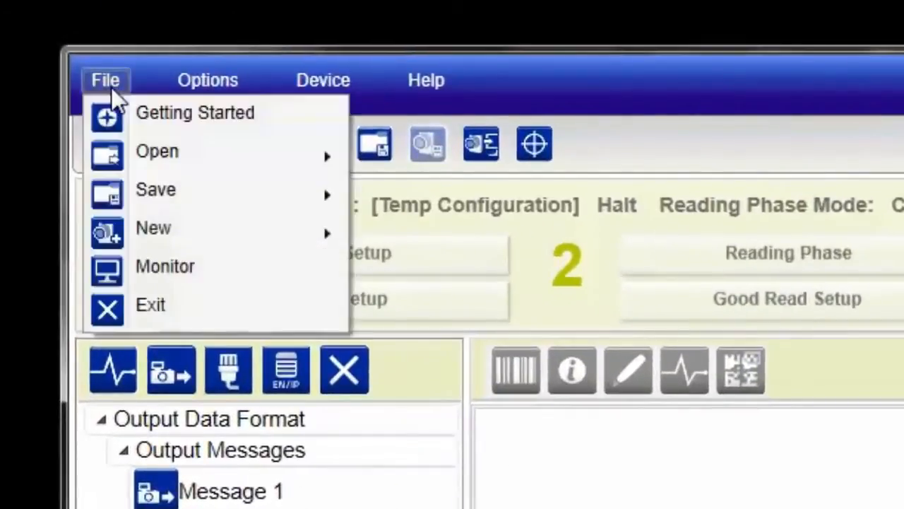
{"action": "mouse_move", "coordinate": [163, 196]}
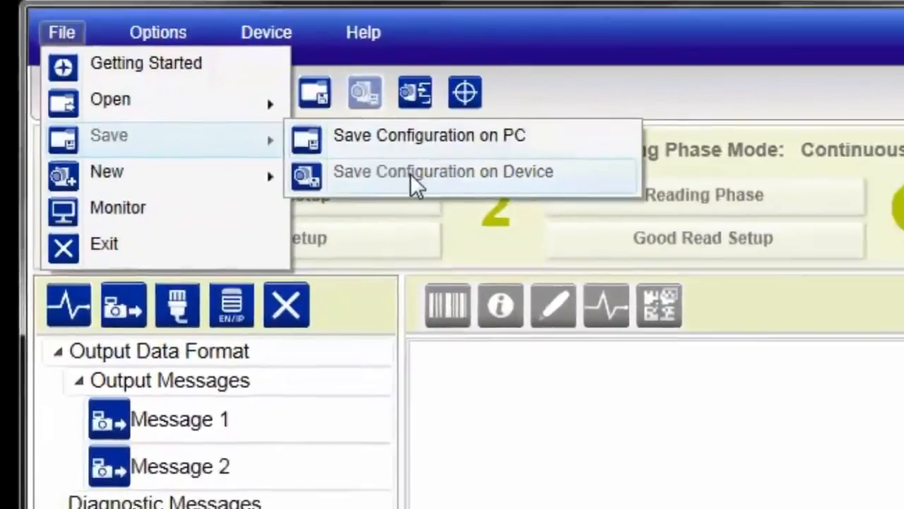
{"action": "left_click", "coordinate": [410, 174]}
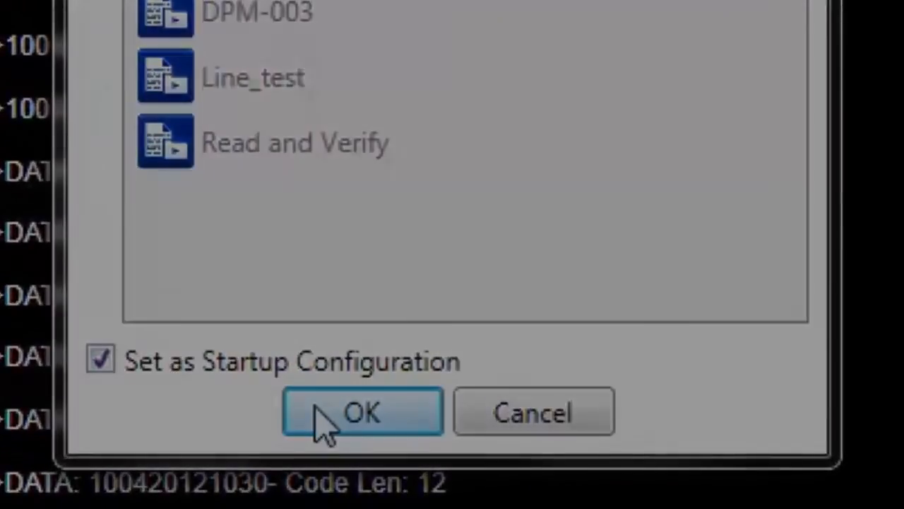
{"action": "left_click", "coordinate": [320, 422]}
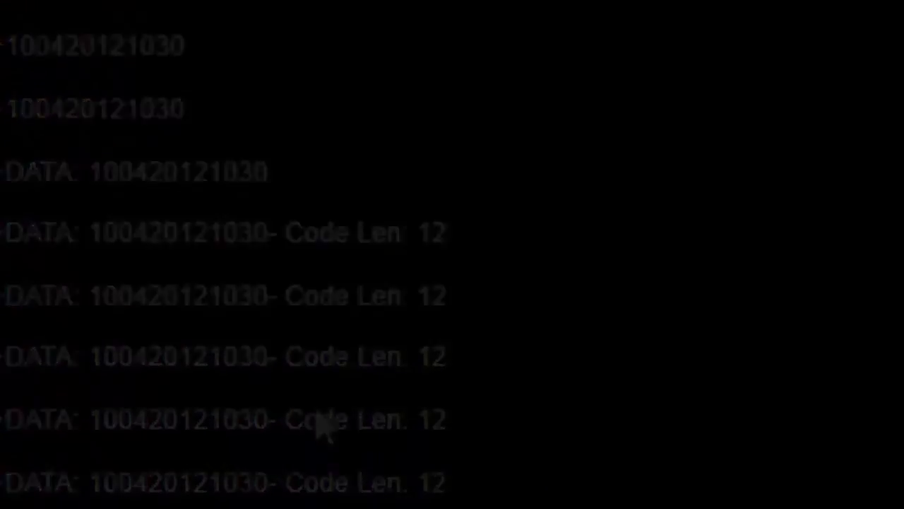